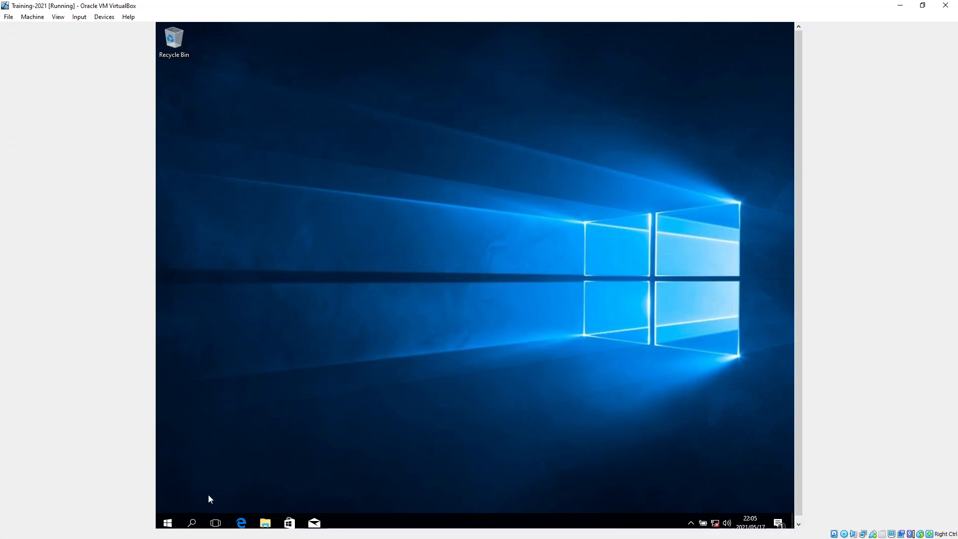
Step: Look up the system type of this PC in System Information, then close it
left_click(192, 523)
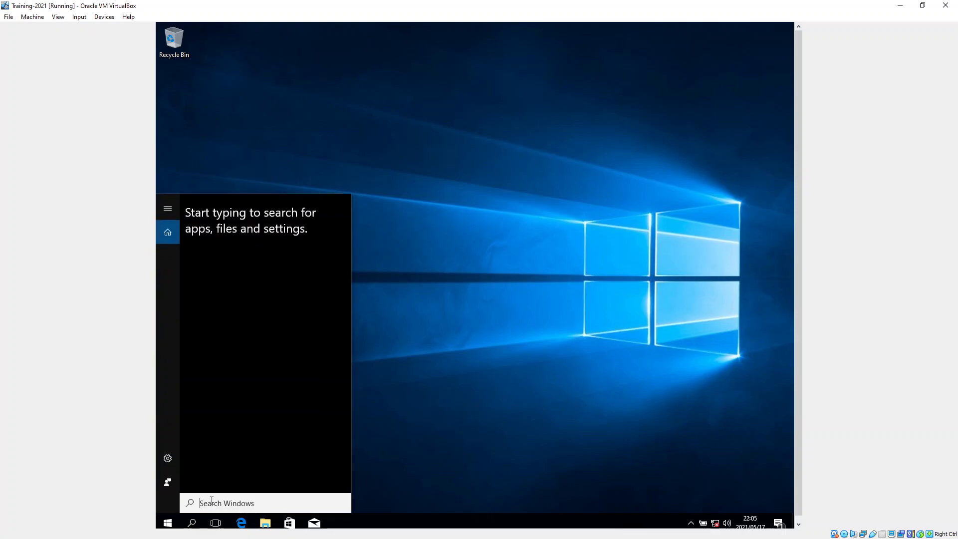
type("s")
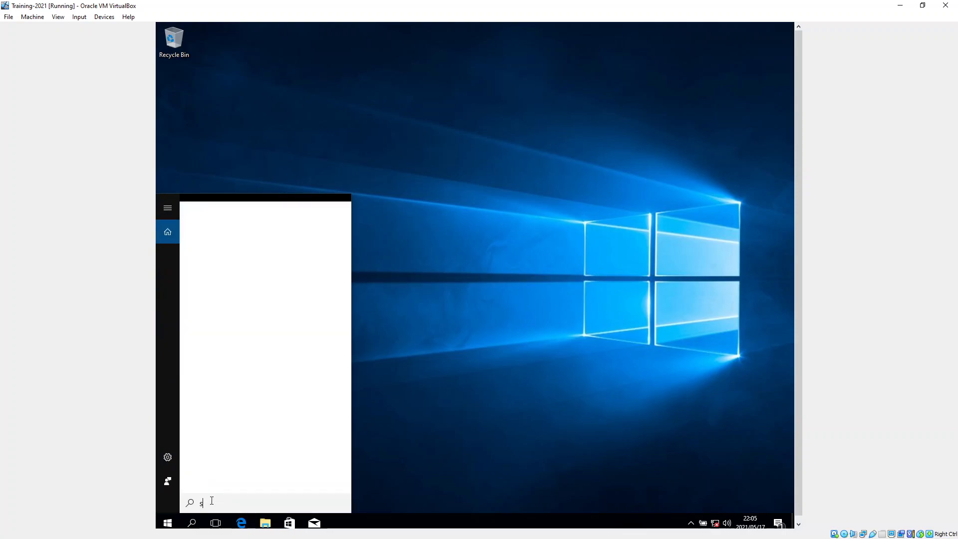
type("ys")
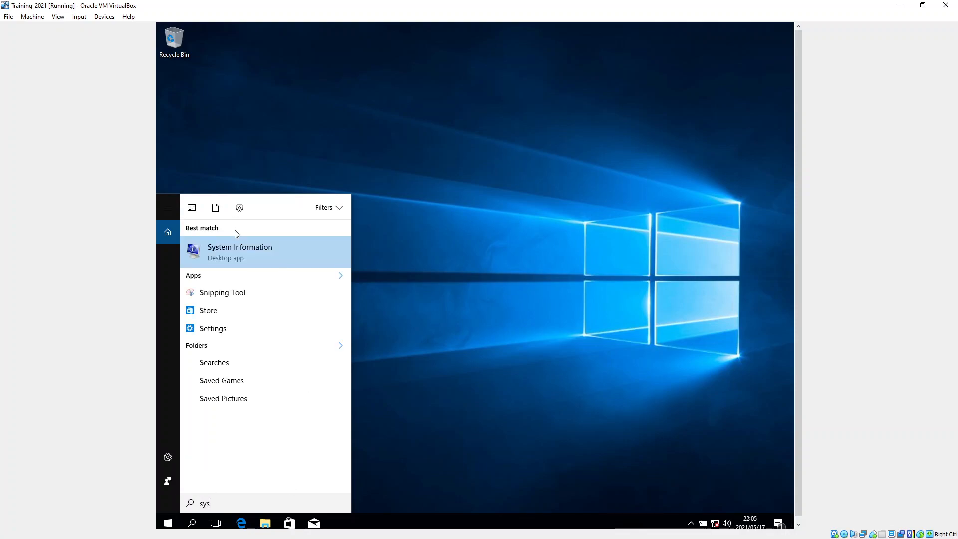
left_click(239, 249)
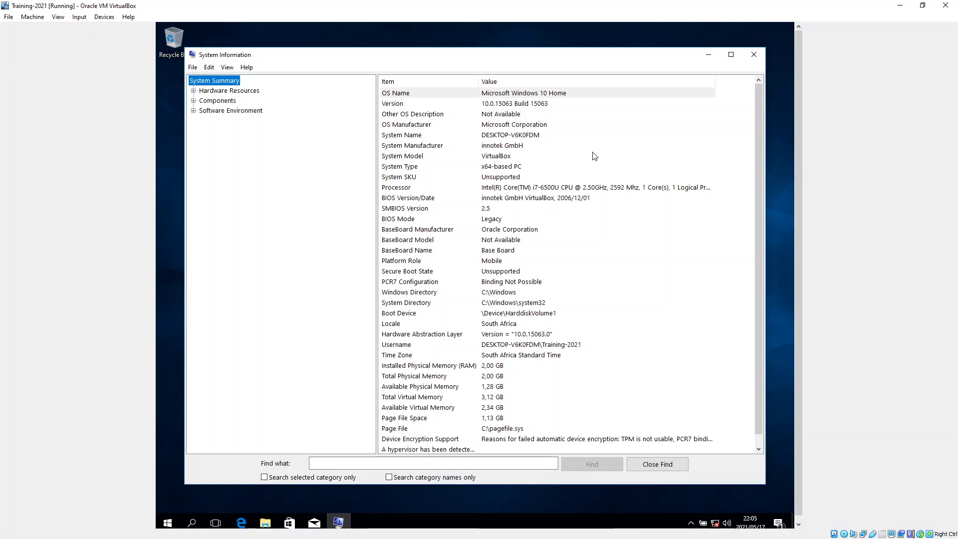
left_click(754, 55)
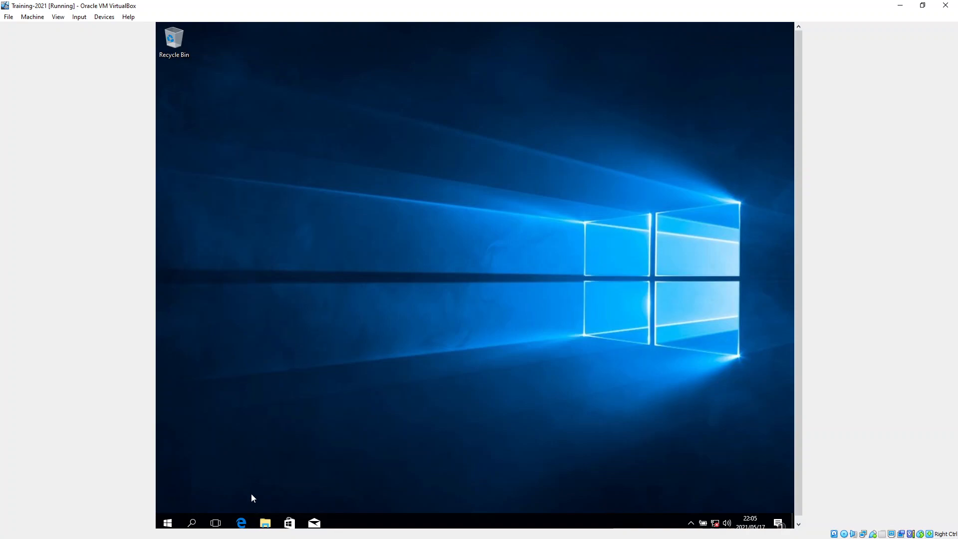
left_click(242, 524)
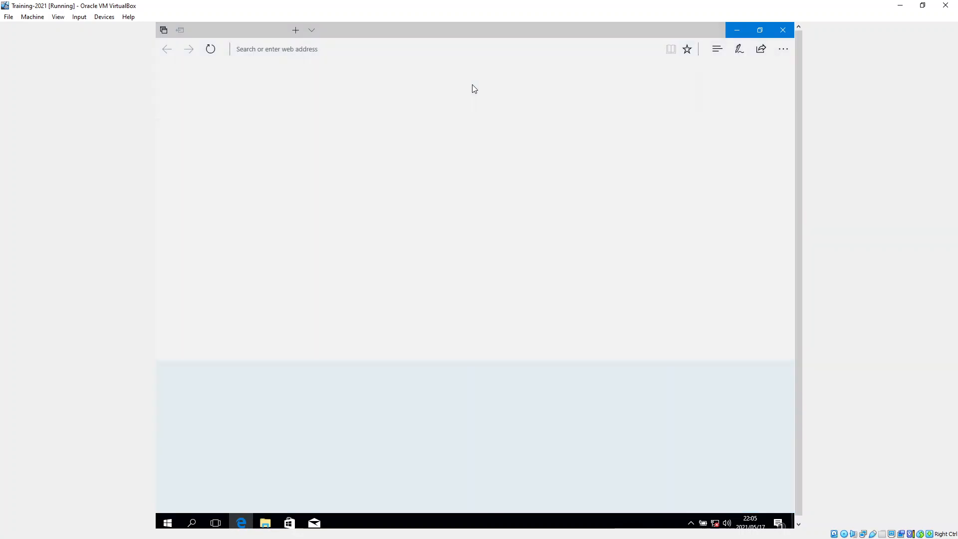
left_click(323, 51)
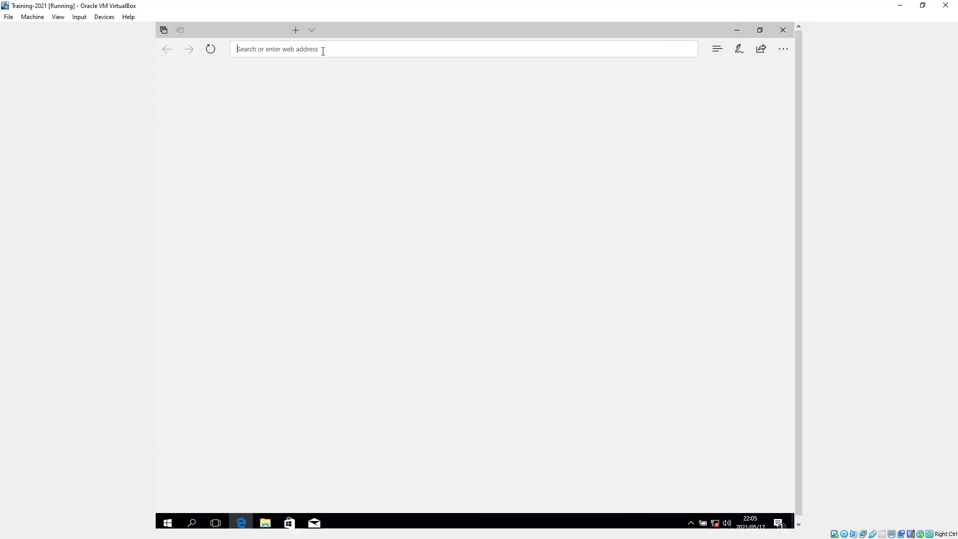
type("ww")
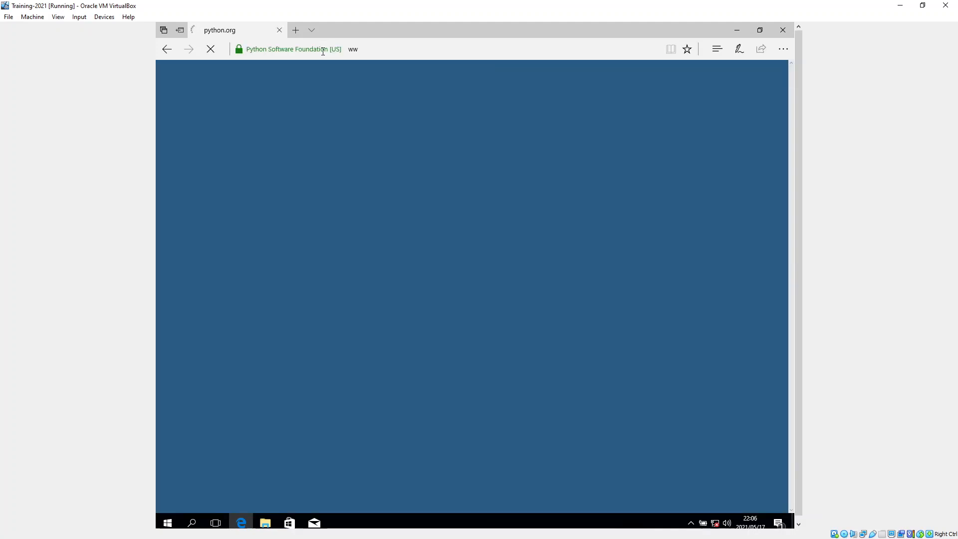
left_click(323, 51)
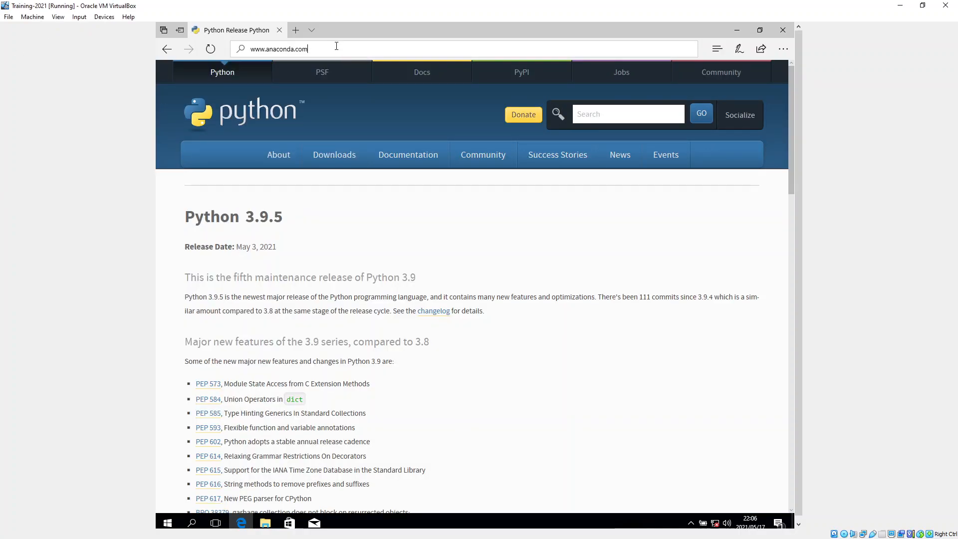
key("Return")
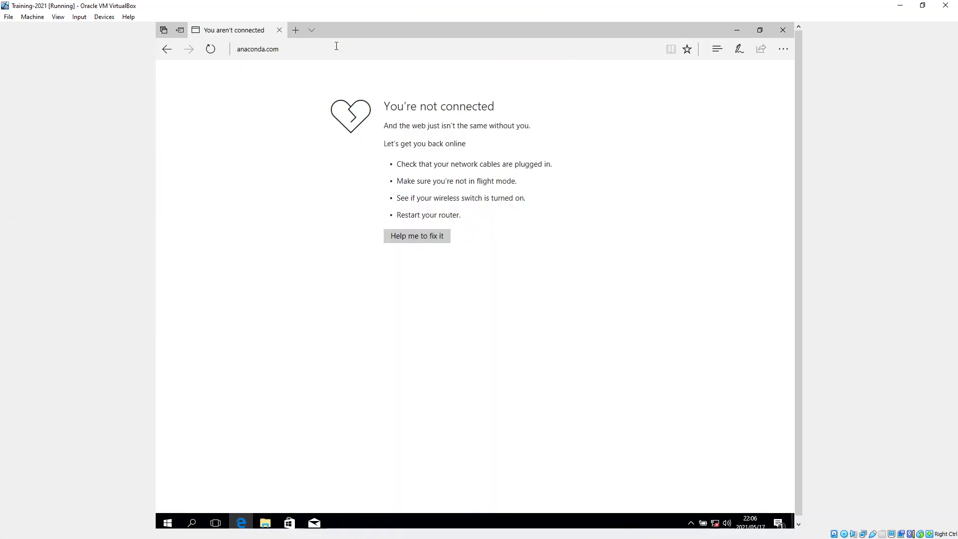
left_click(330, 47)
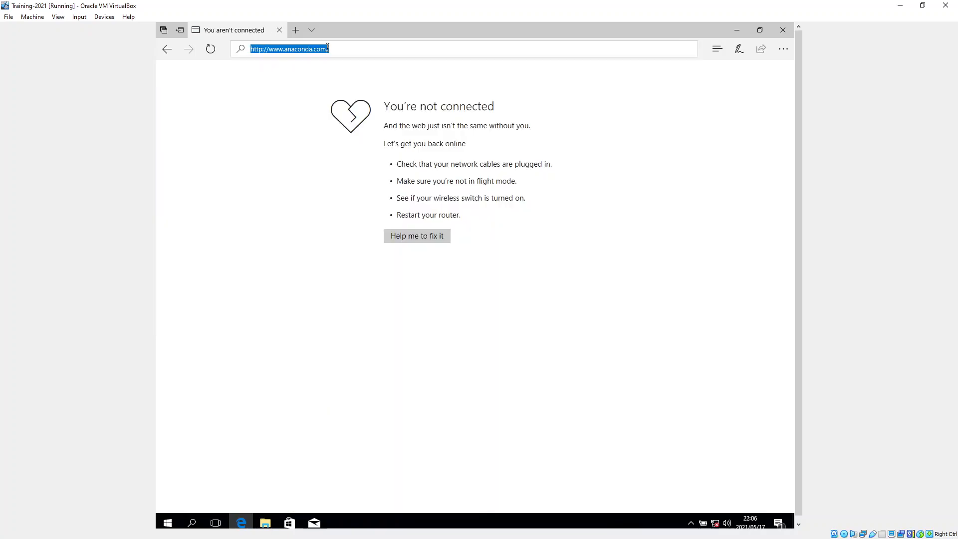
key("Return")
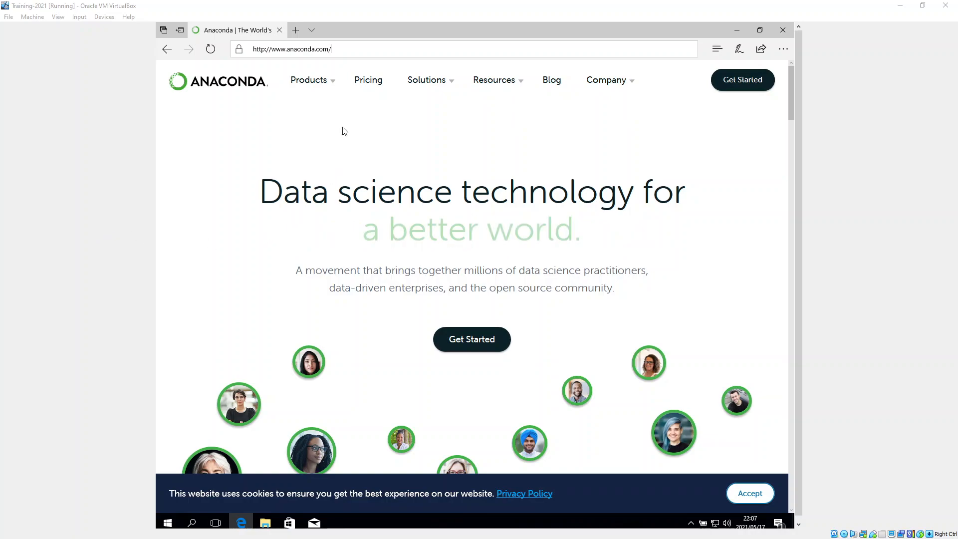
Step: Open the Individual Edition product page on the Anaconda site and look for its download section
mouse_move(332, 85)
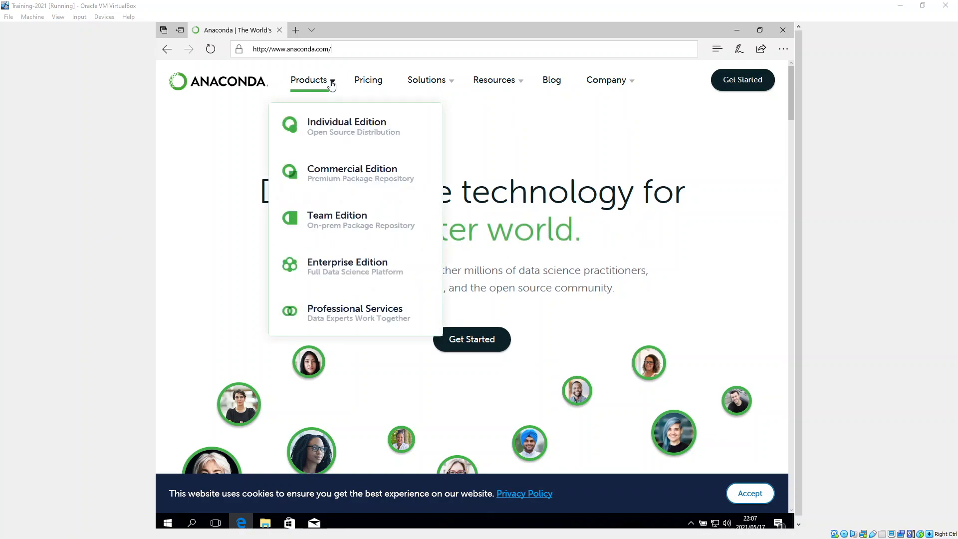
left_click(333, 134)
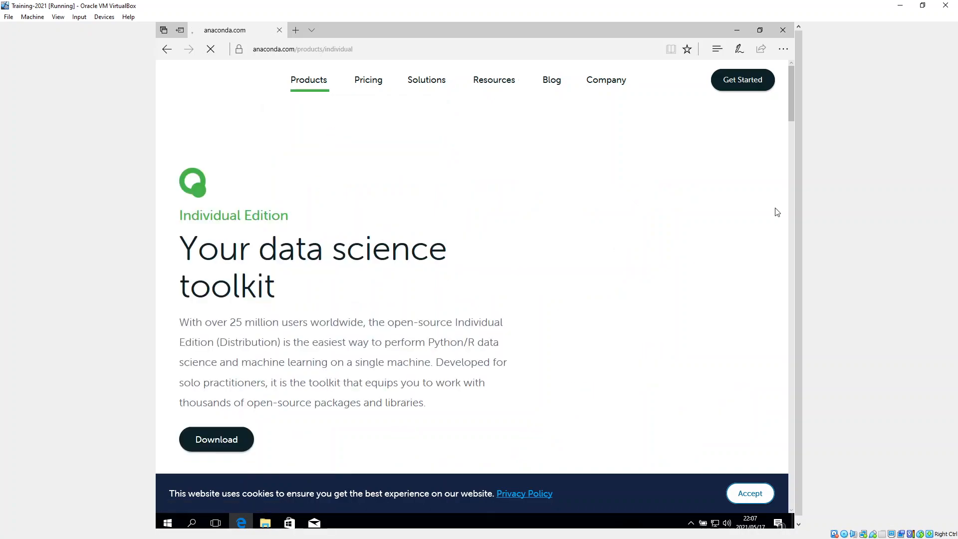
mouse_move(792, 124)
left_mouse_down()
mouse_move(792, 177)
mouse_move(791, 136)
left_mouse_up()
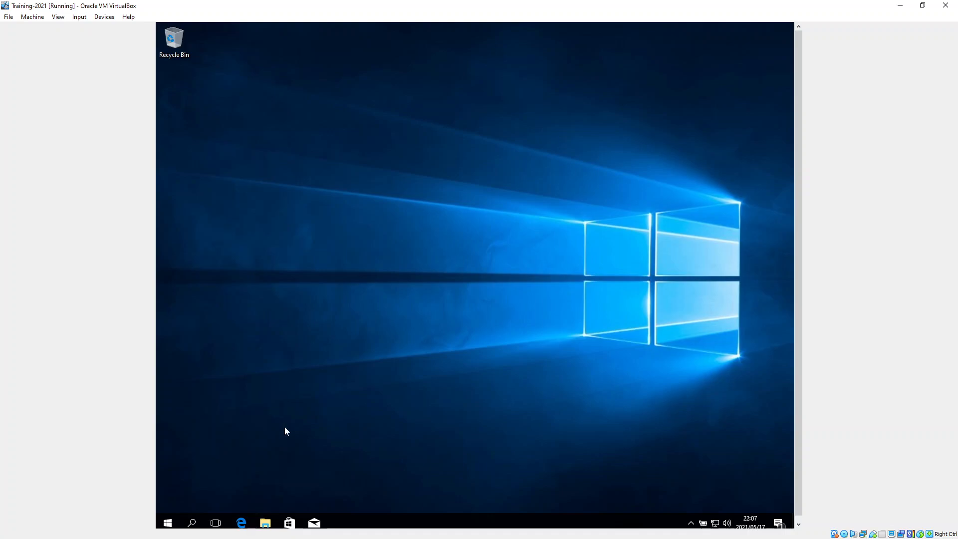
Step: Reopen Microsoft Edge, load anaconda.com and go to the Individual Edition product page
left_click(242, 523)
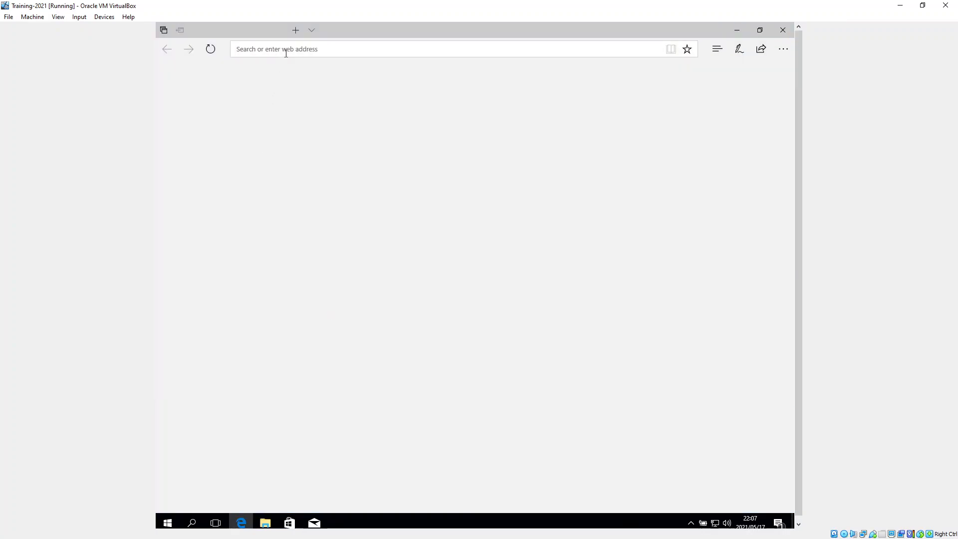
left_click(288, 49)
type("any")
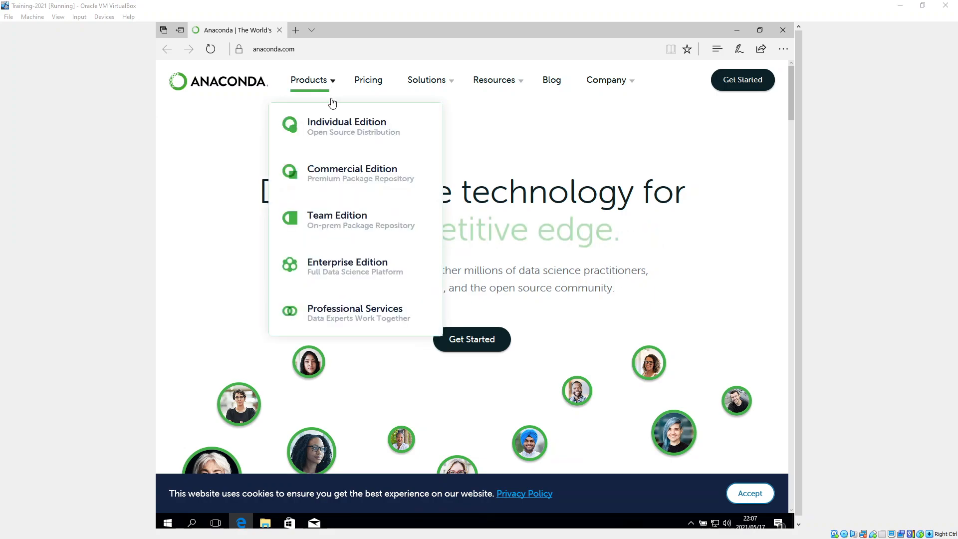
left_click(335, 125)
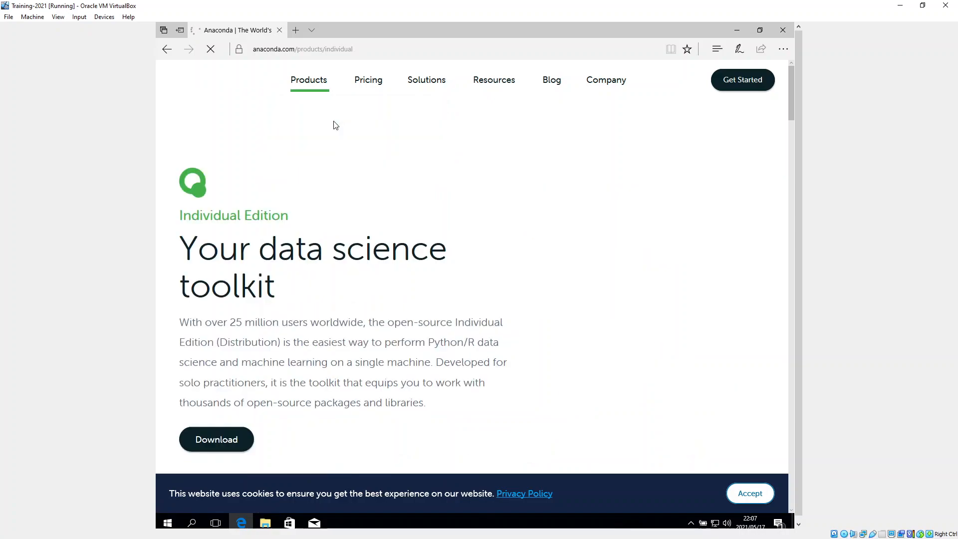
Step: Go to the Anaconda Installers section and try to download the Windows Python 3.8 64-Bit Graphical Installer
left_click(222, 449)
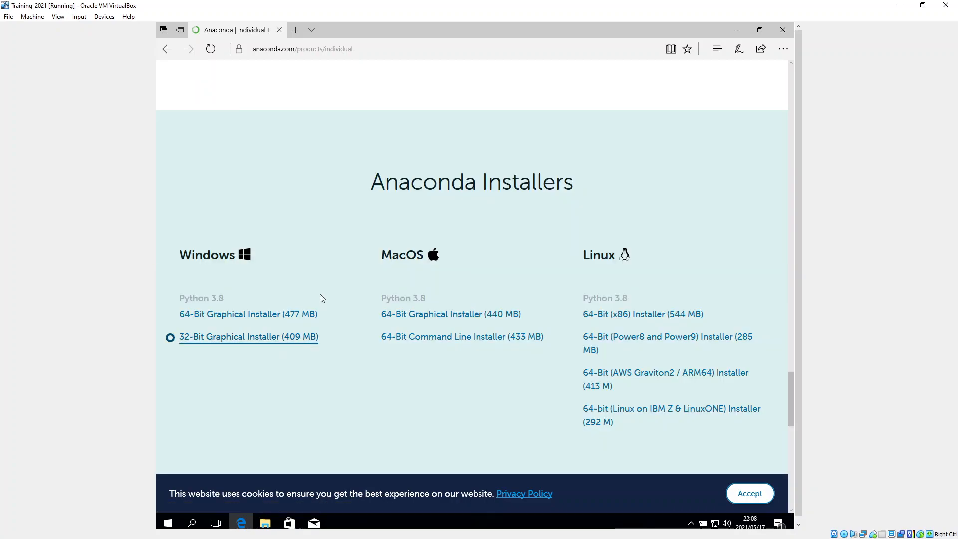
scroll(355, 357, "down", 1)
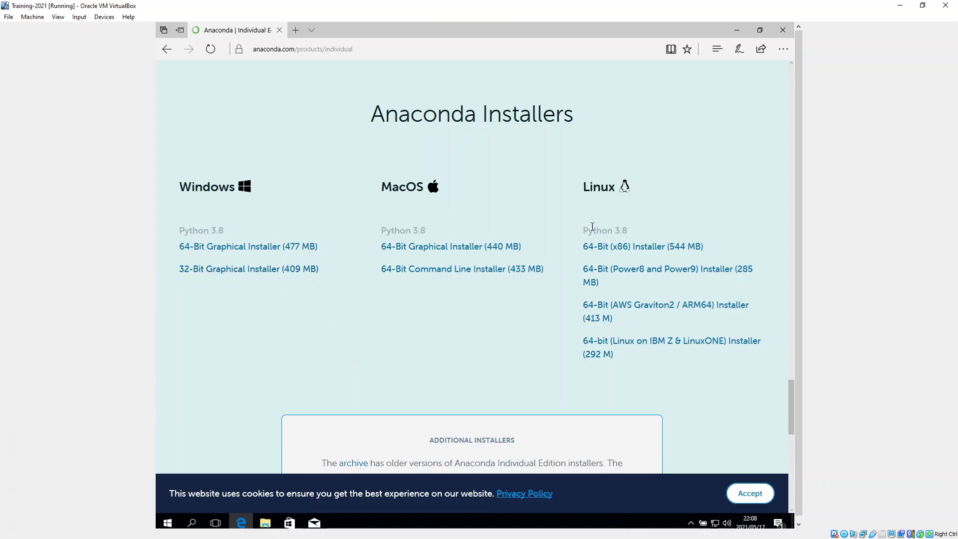
left_click(243, 248)
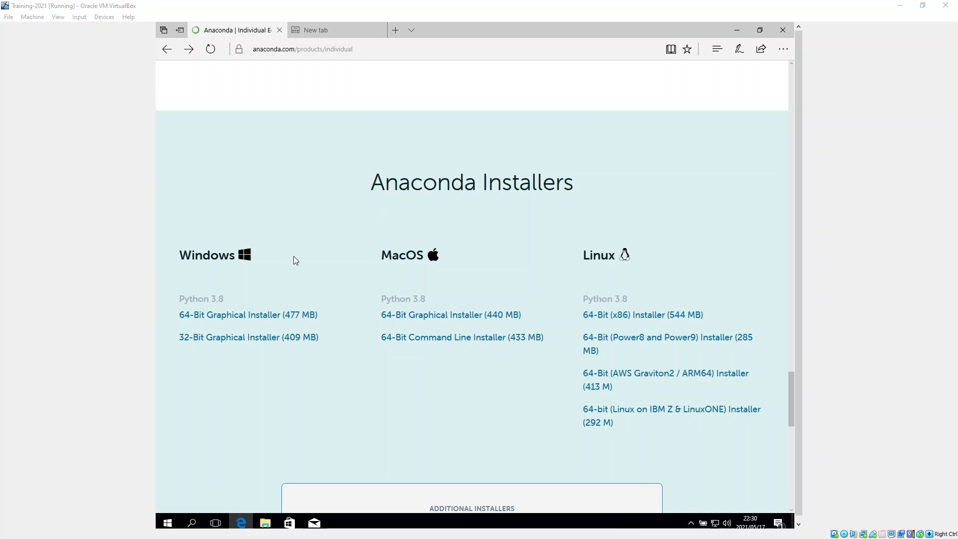
Step: Copy the Windows 64-Bit Graphical Installer link, load it in a fresh tab and save Anaconda3-2021.05-Windows-x86_64.exe
right_click(262, 318)
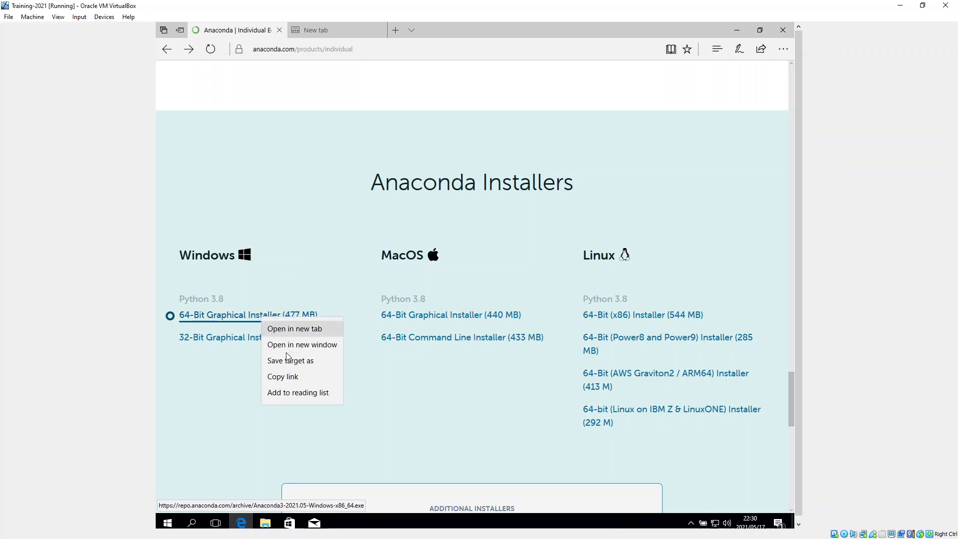
left_click(283, 378)
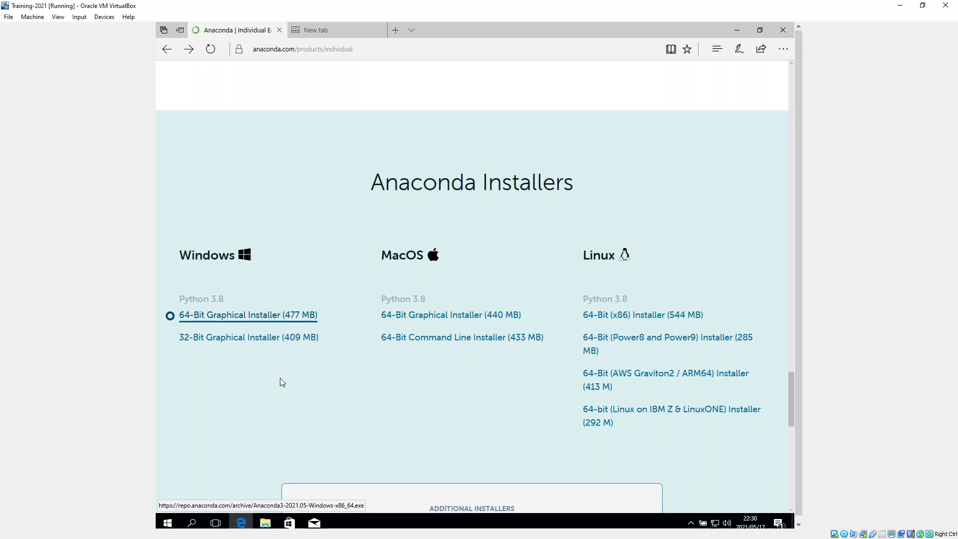
left_click(337, 27)
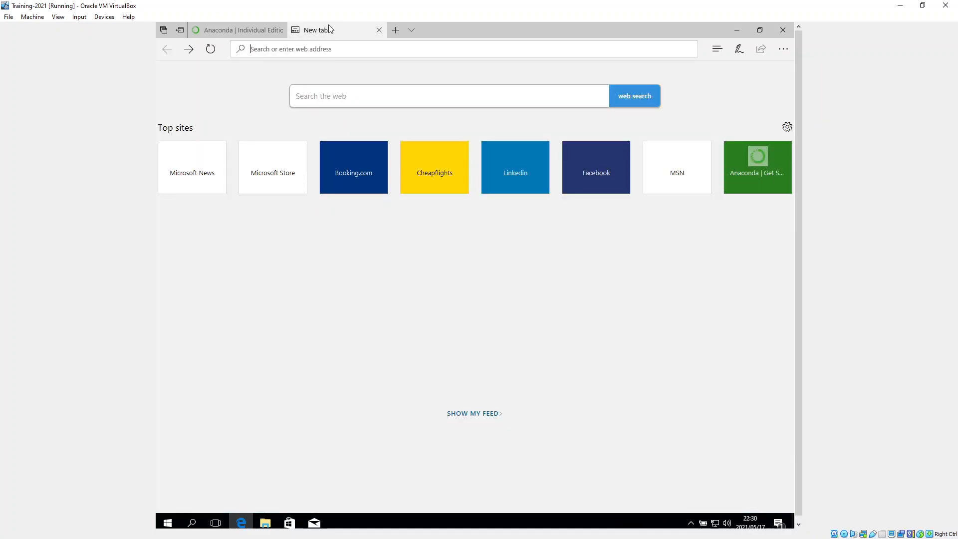
left_click(380, 30)
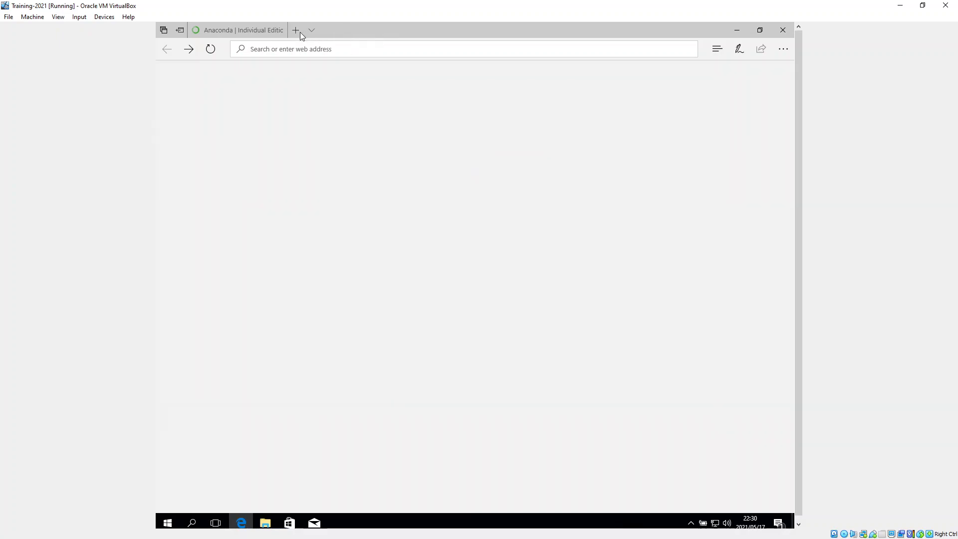
left_click(297, 33)
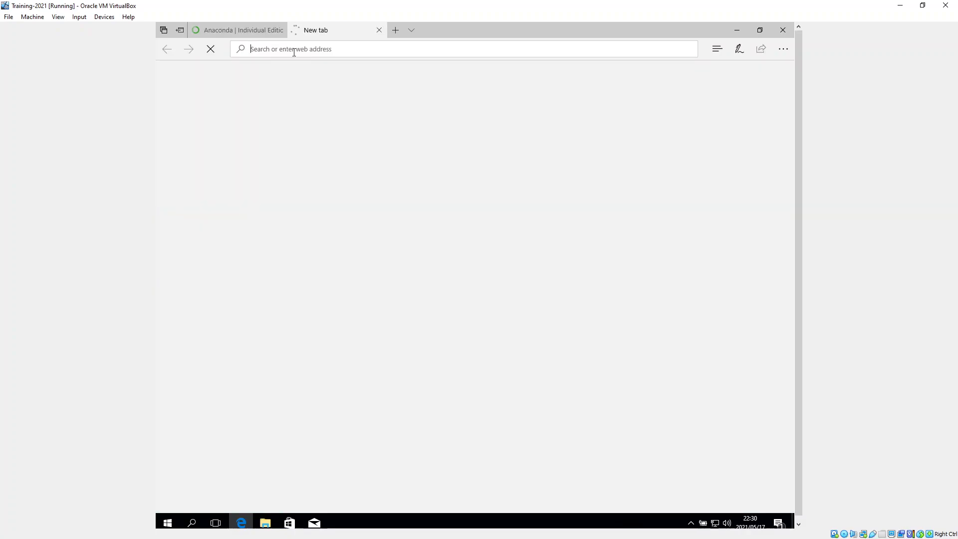
right_click(295, 52)
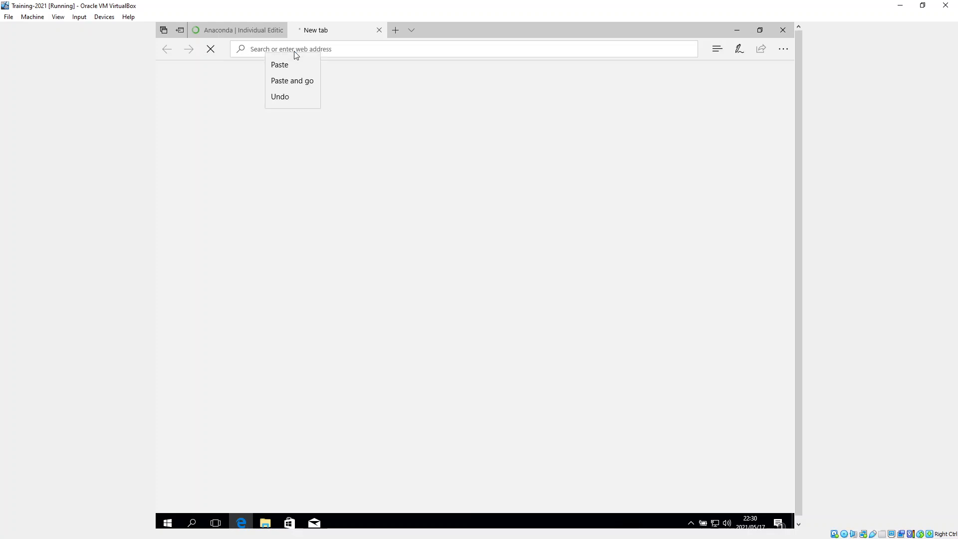
left_click(295, 78)
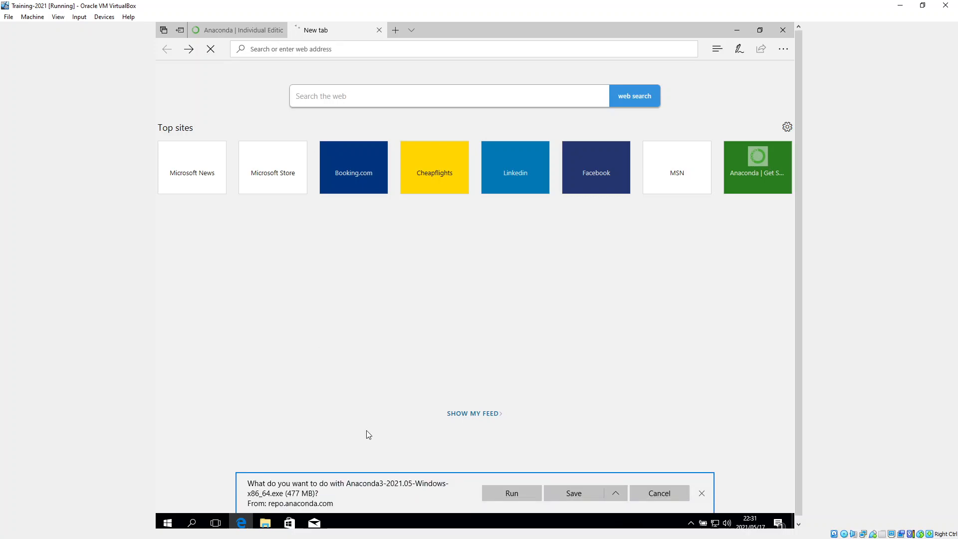
left_click(571, 497)
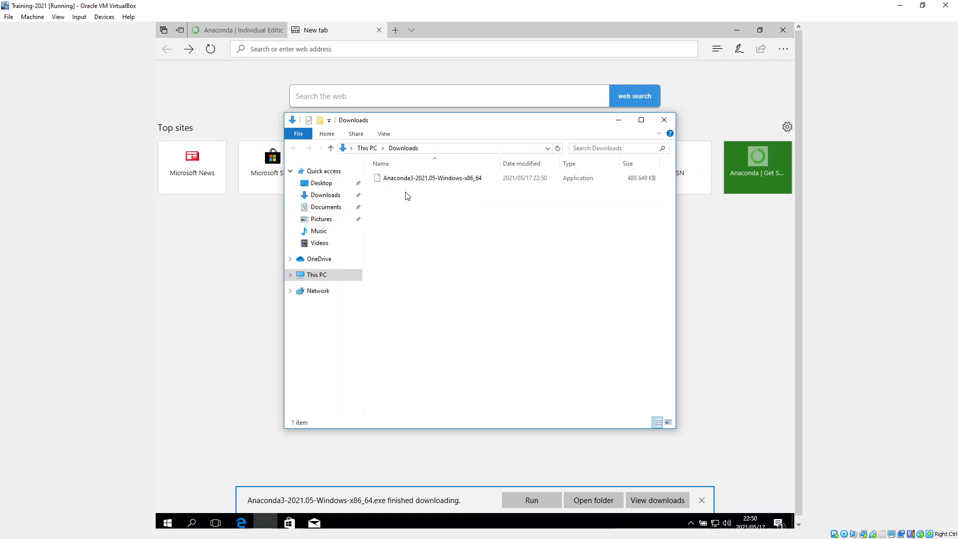
Step: Run Anaconda3-2021.05-Windows-x86_64 from the Downloads folder and allow it past SmartScreen
left_click(419, 179)
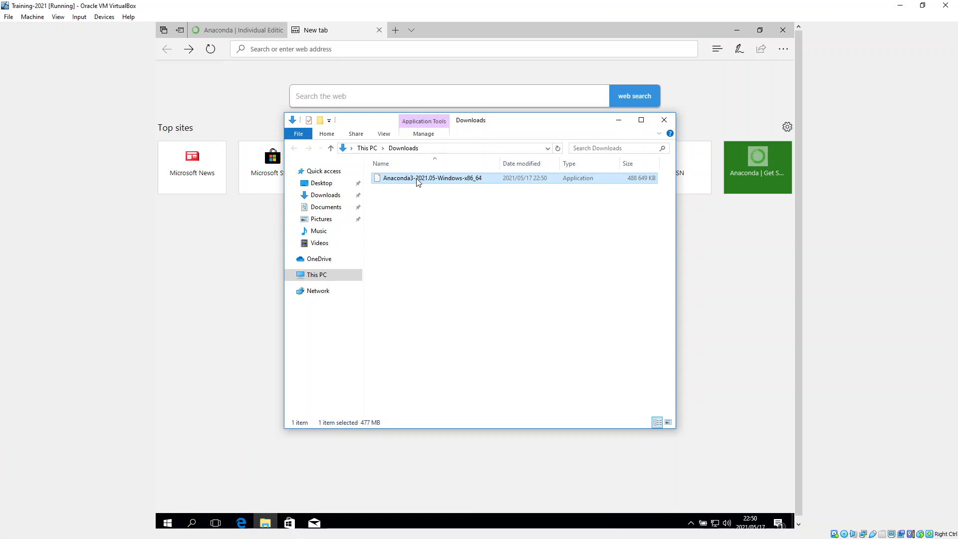
double_click(418, 180)
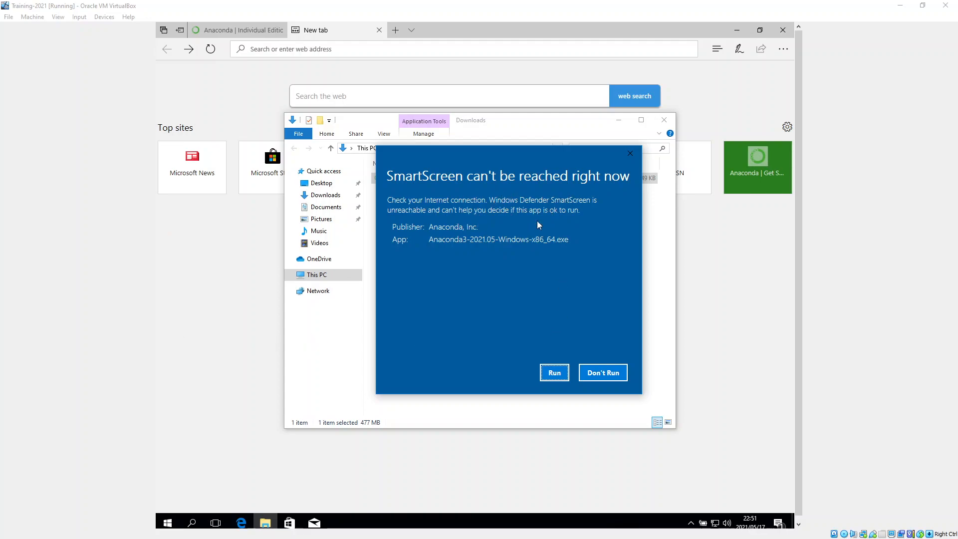
left_click(554, 373)
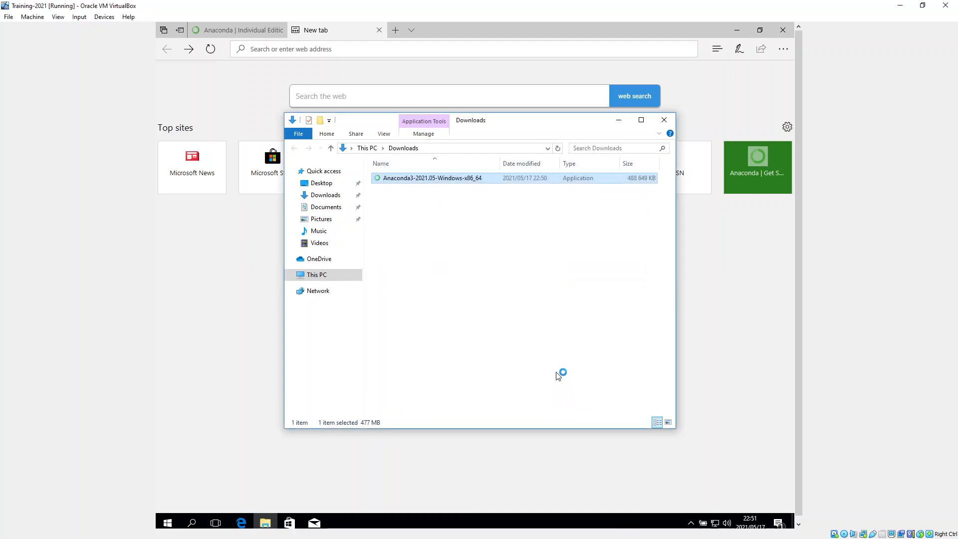
Step: Close the Downloads and browser windows and advance the Anaconda3 setup from its welcome page to the license agreement
left_click(664, 121)
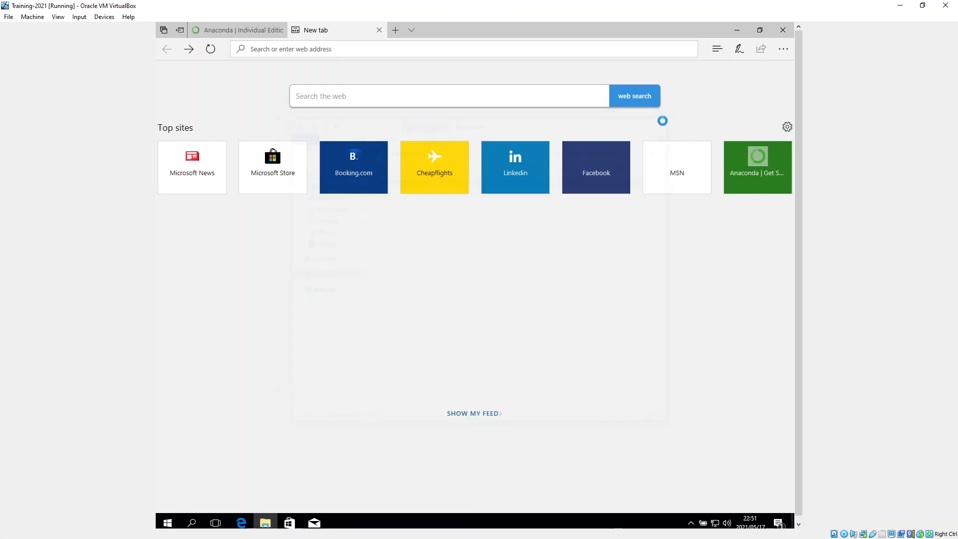
left_click(785, 35)
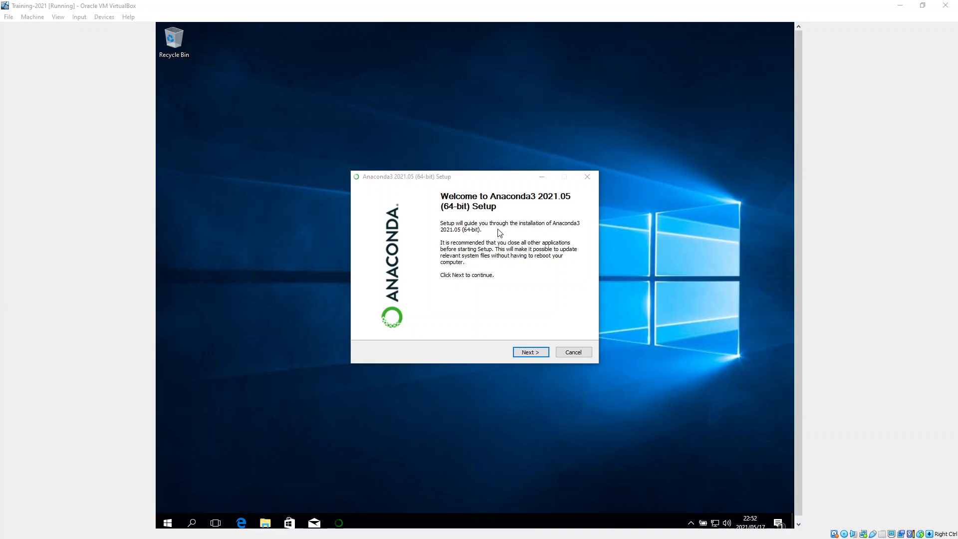
left_click(531, 353)
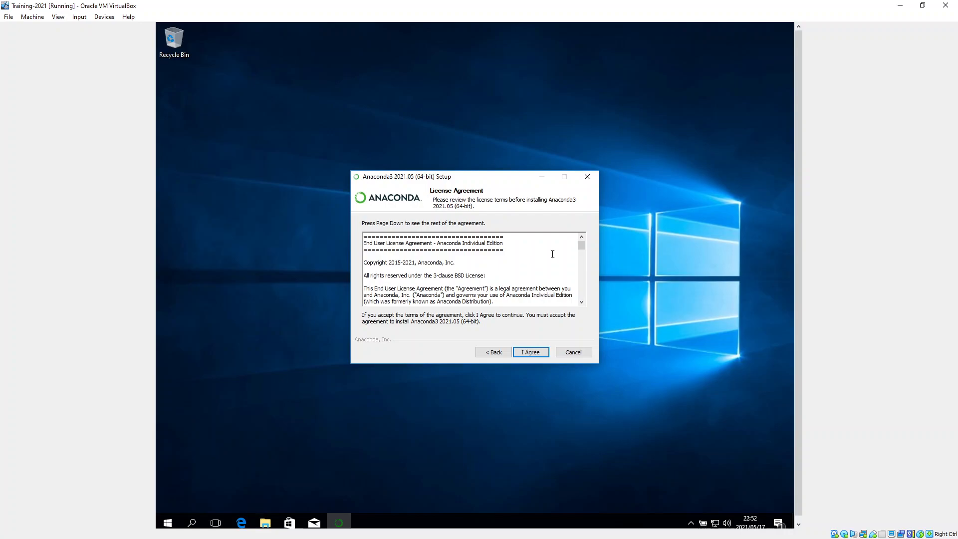
Step: Accept the license agreement, choose to install for All Users and allow the installer to make changes to the device
left_click_drag(582, 246, 587, 305)
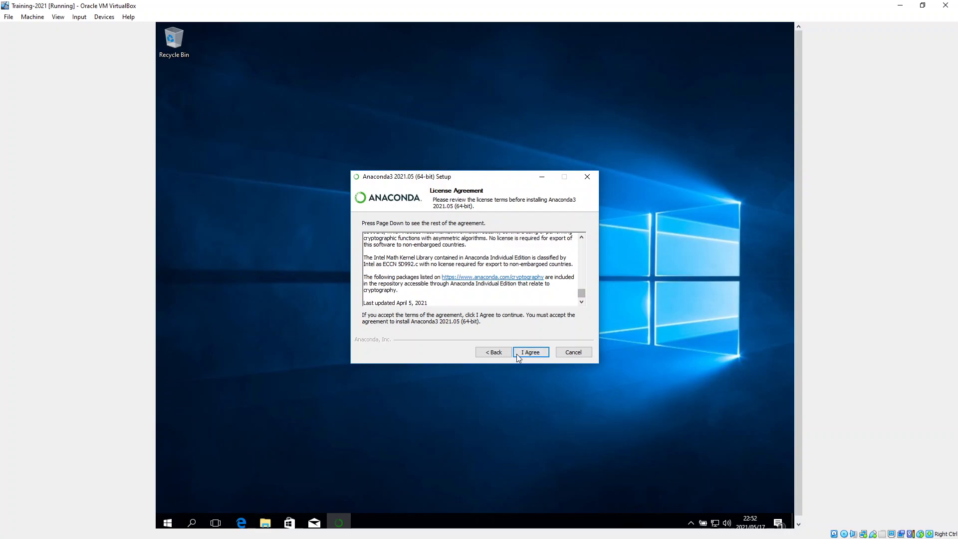
left_click(531, 353)
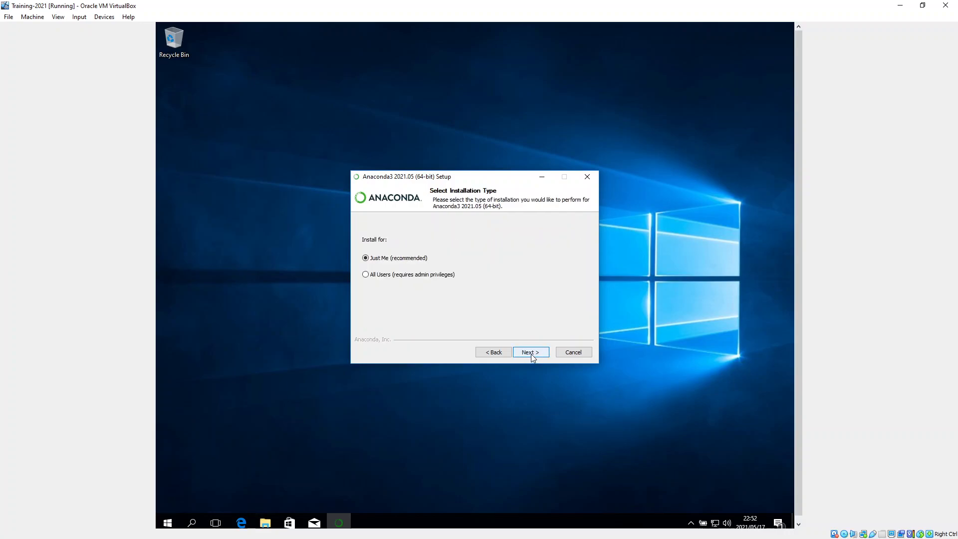
left_click(398, 278)
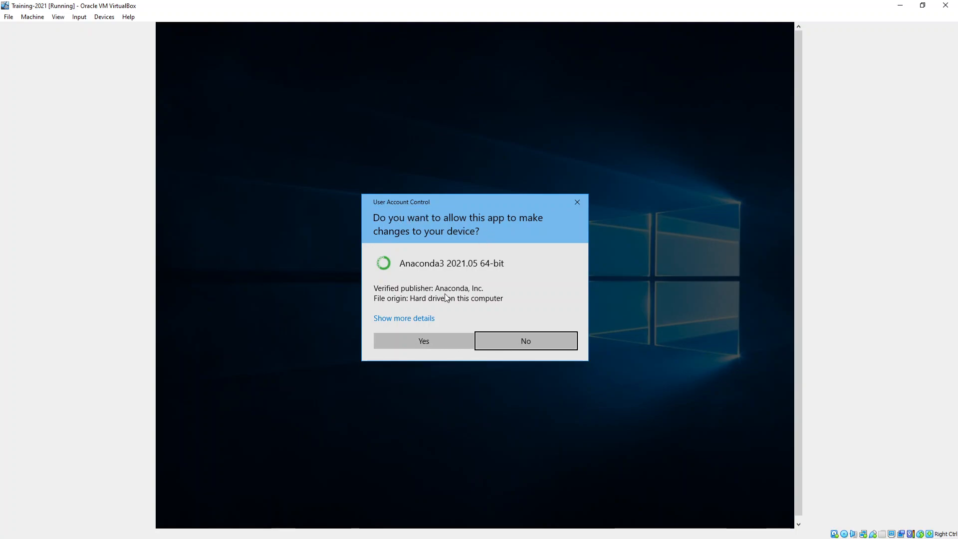
left_click(432, 342)
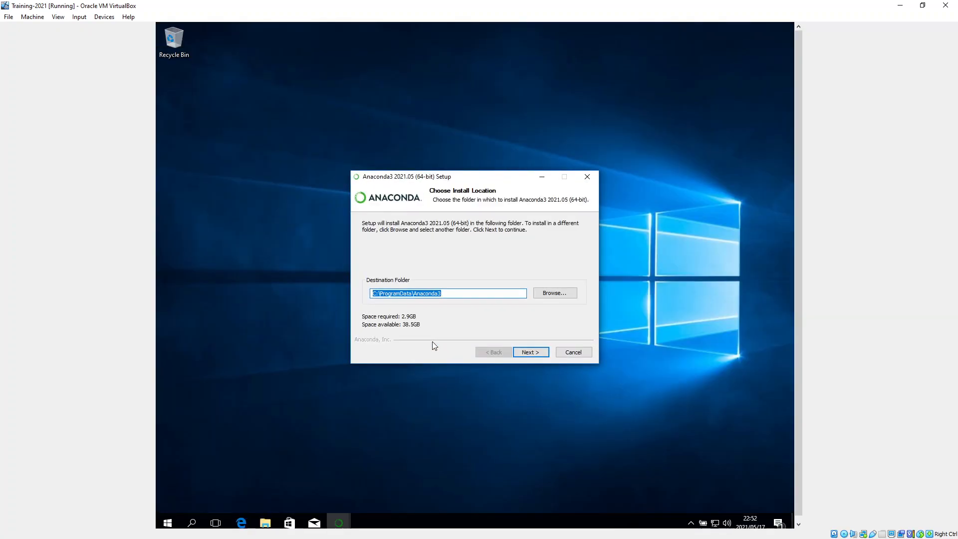
Step: Set the destination folder to C:\Anaconda3 and continue to the advanced installation options
left_click(415, 295)
left_click_drag(414, 295, 381, 295)
key("BackSpace")
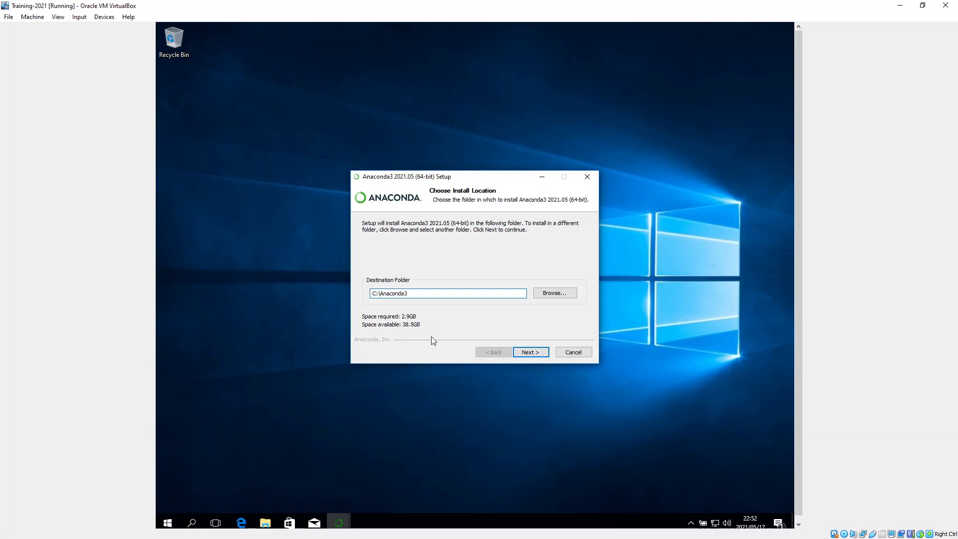
left_click(537, 353)
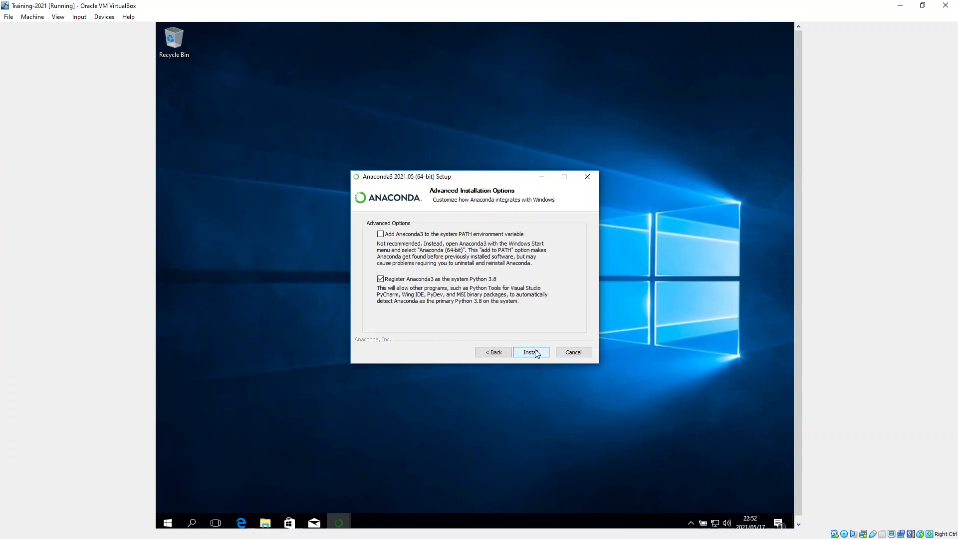
Step: Install Anaconda3 with the option to add it to the system PATH environment variable, and continue to the final setup page
left_click(380, 235)
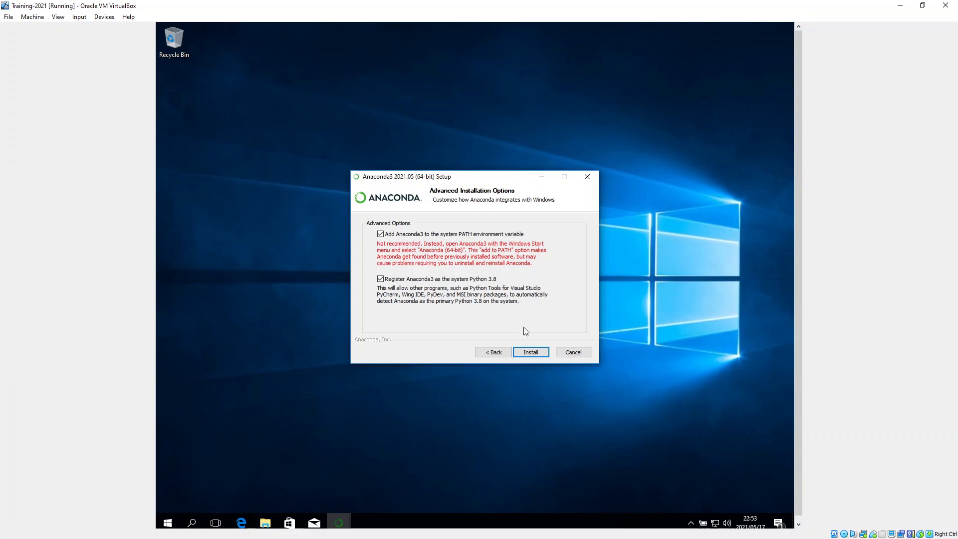
left_click(532, 353)
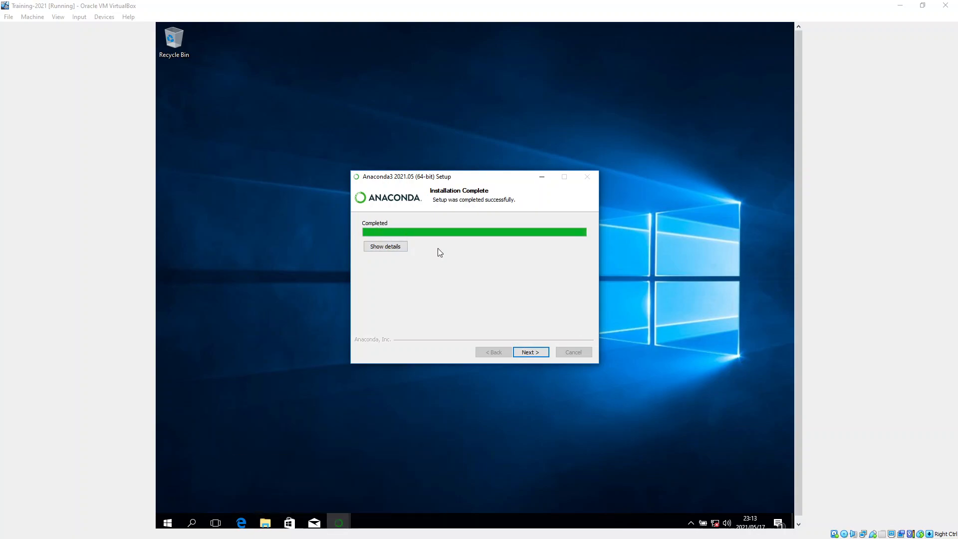
left_click(530, 353)
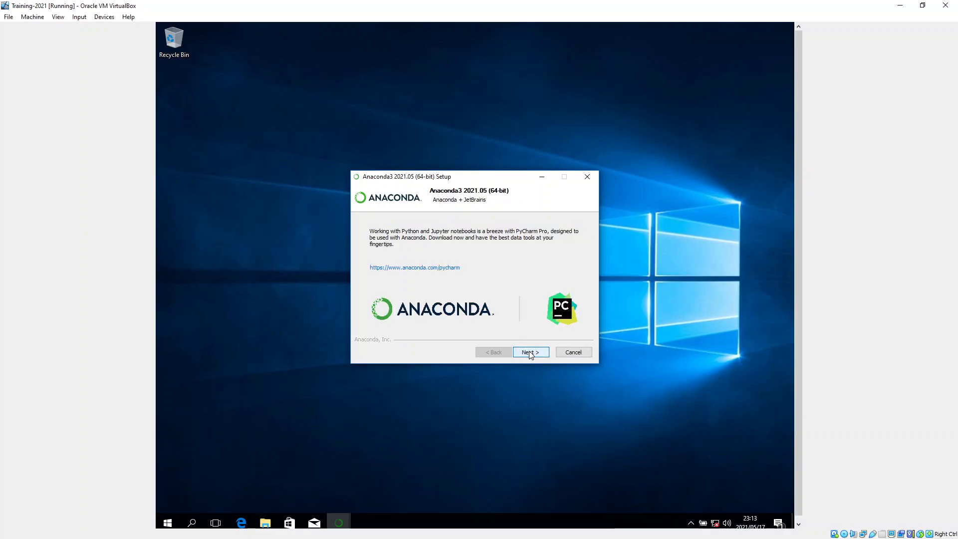
left_click(530, 354)
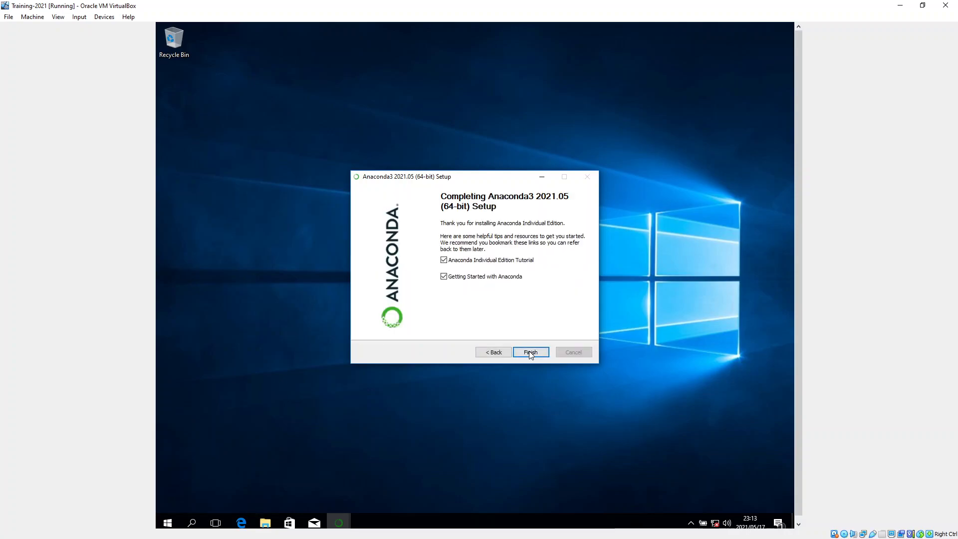
Step: Finish the setup with Anaconda Individual Edition Tutorial and Getting Started with Anaconda both deselected
left_click(461, 263)
left_click(464, 278)
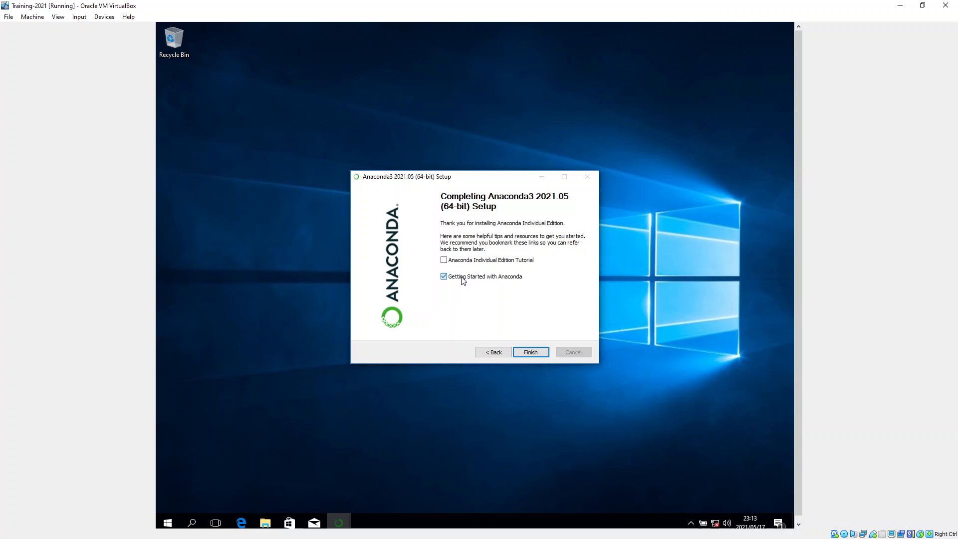
left_click(531, 352)
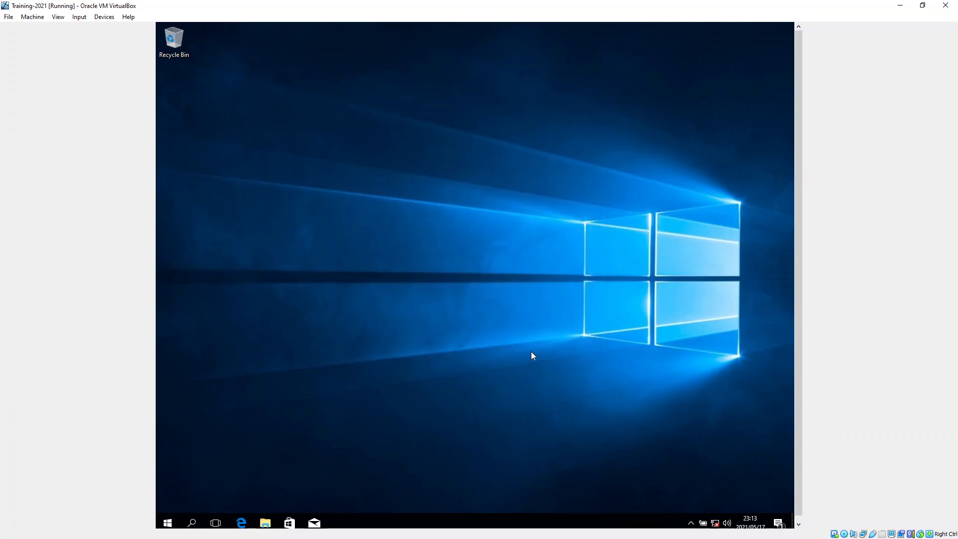
Step: Launch Jupyter Notebook (Anaconda3) from the Anaconda3 (64-bit) program group
left_click(170, 522)
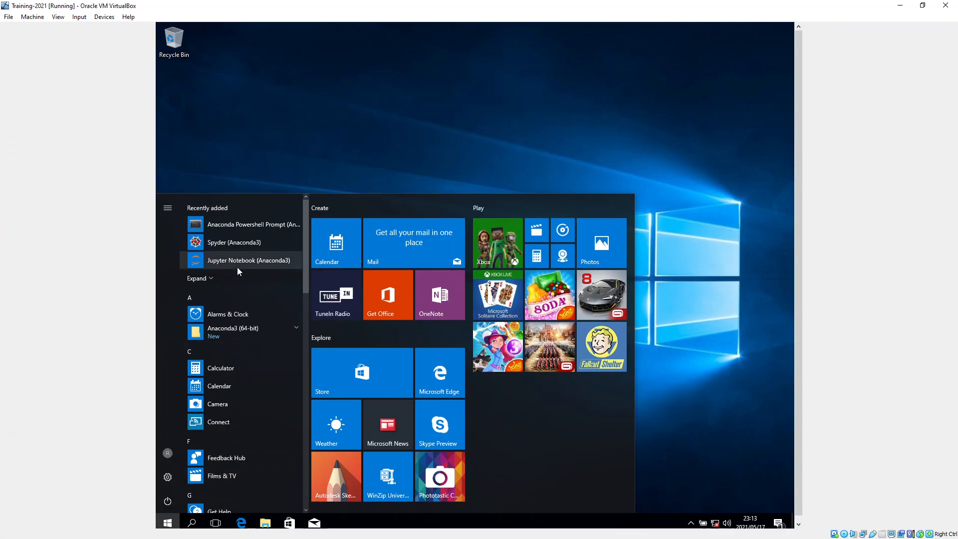
left_click(236, 330)
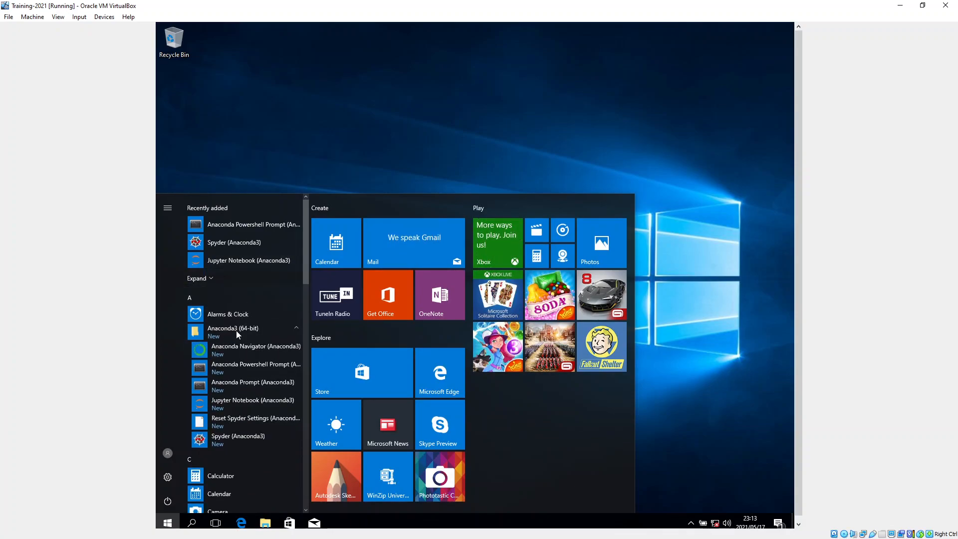
left_click(242, 404)
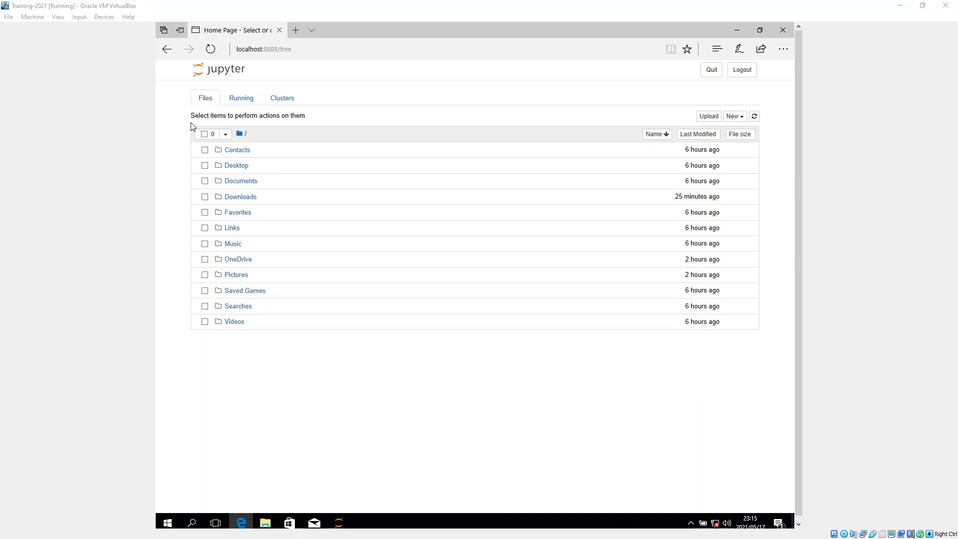
Step: Create a new Python 3 notebook in the Jupyter root folder
left_click(242, 136)
left_click(732, 118)
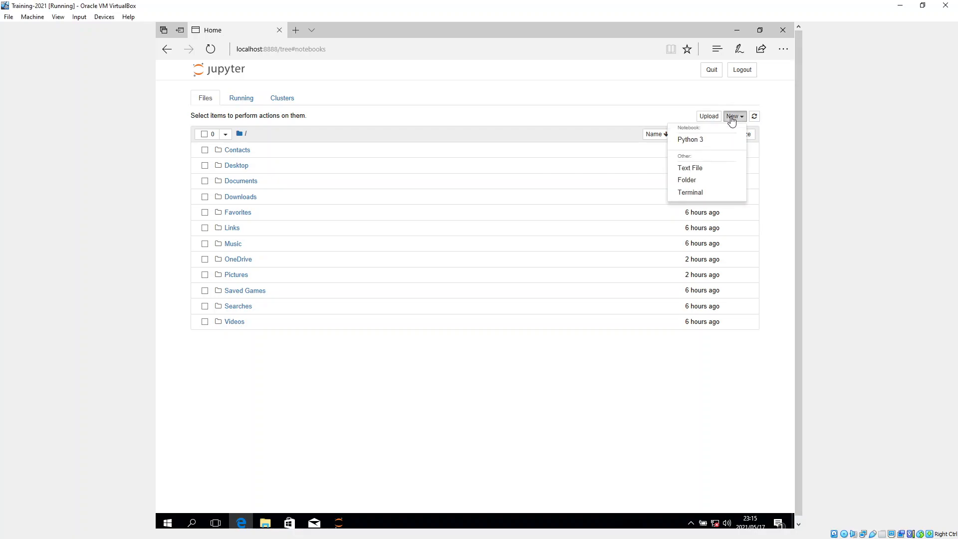
left_click(709, 142)
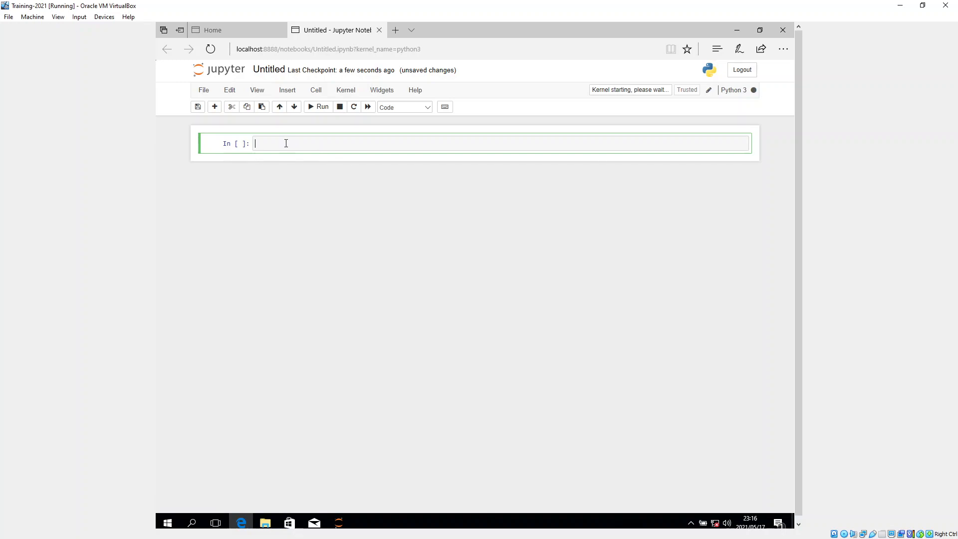
Step: Enter print("Hello World") in the first notebook cell and run it
type("print(\"Hello")
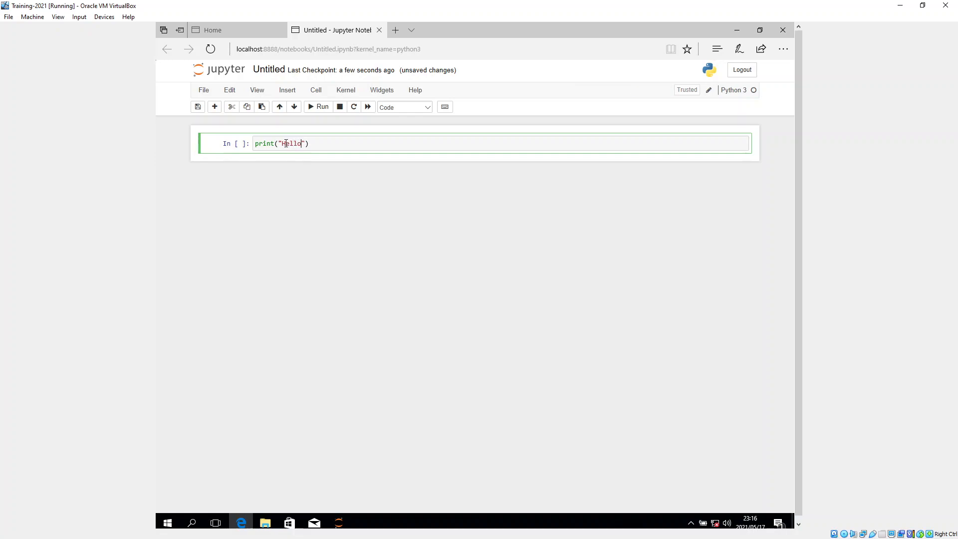
type(" World")
left_click(324, 107)
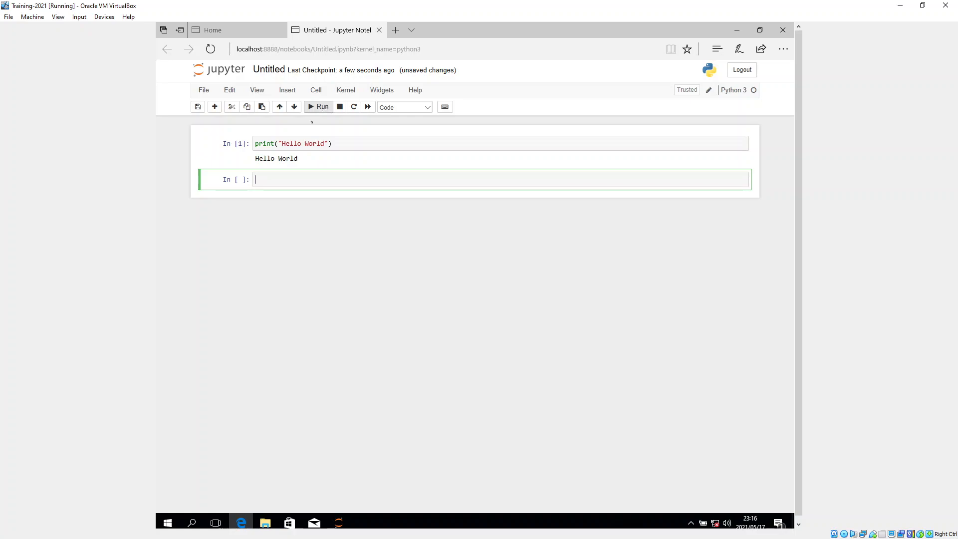